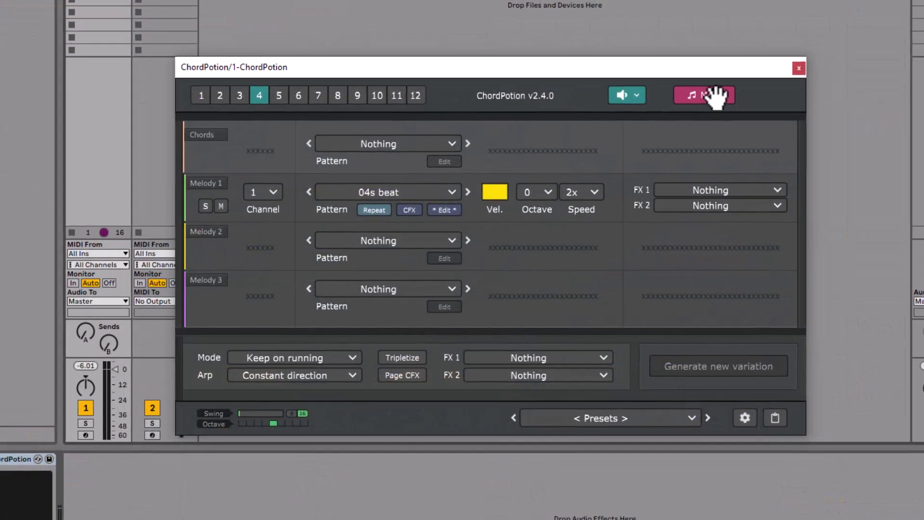
Export the melody as a clip onto the MIDI track, open it, and open Melody 1's step pattern editor.
drag(716, 92, 226, 47)
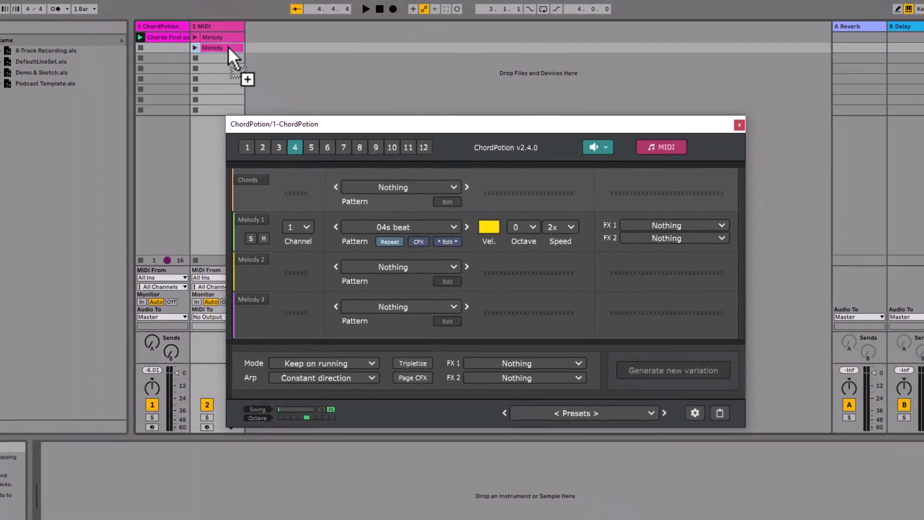
double_click(226, 47)
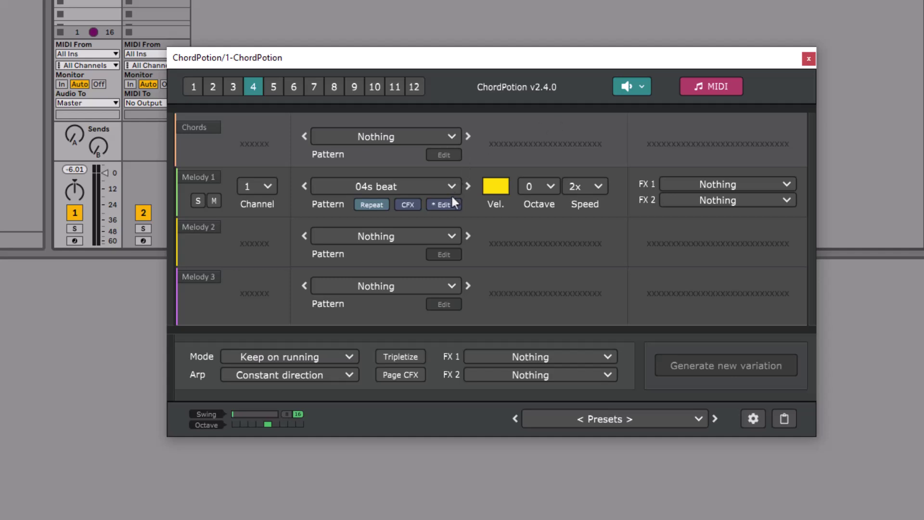
click(448, 204)
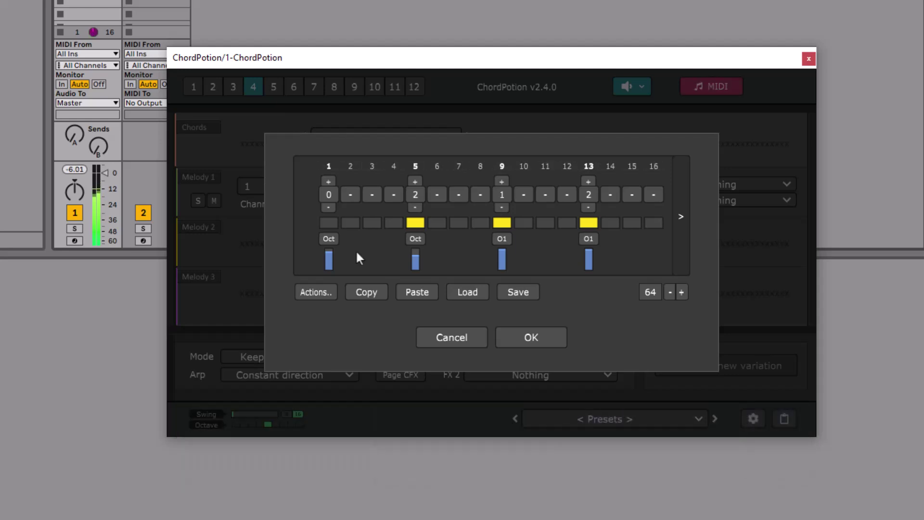
click(372, 195)
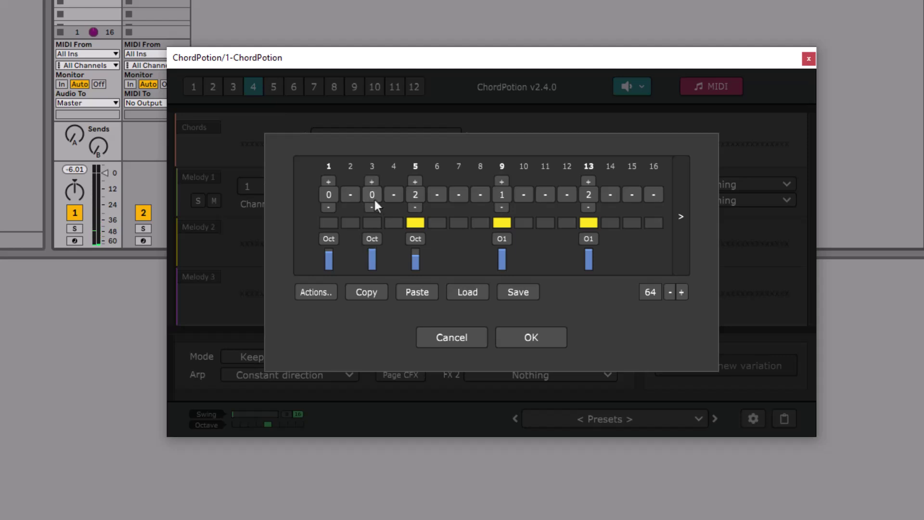
click(374, 196)
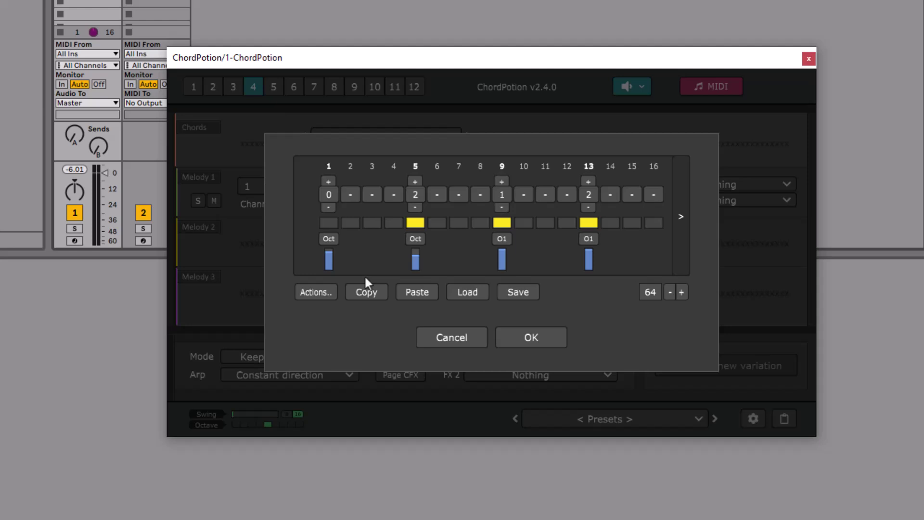
click(314, 293)
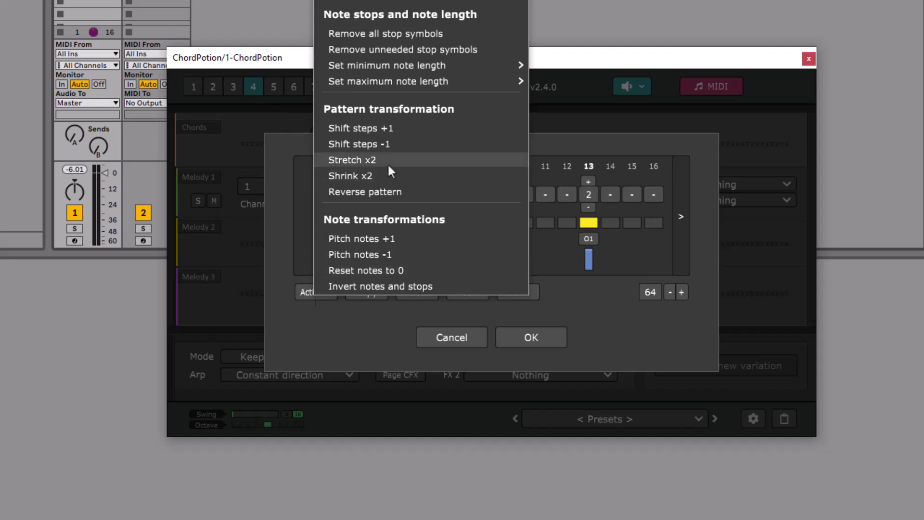
click(381, 175)
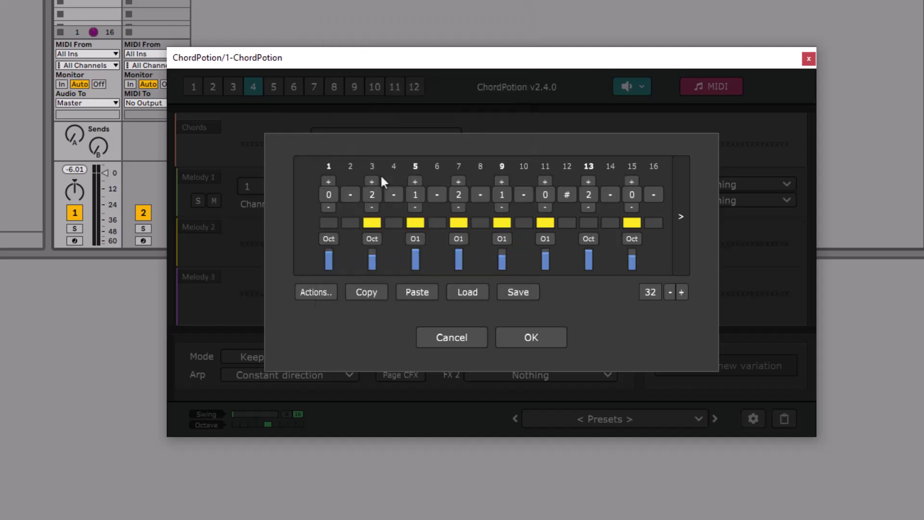
key(space)
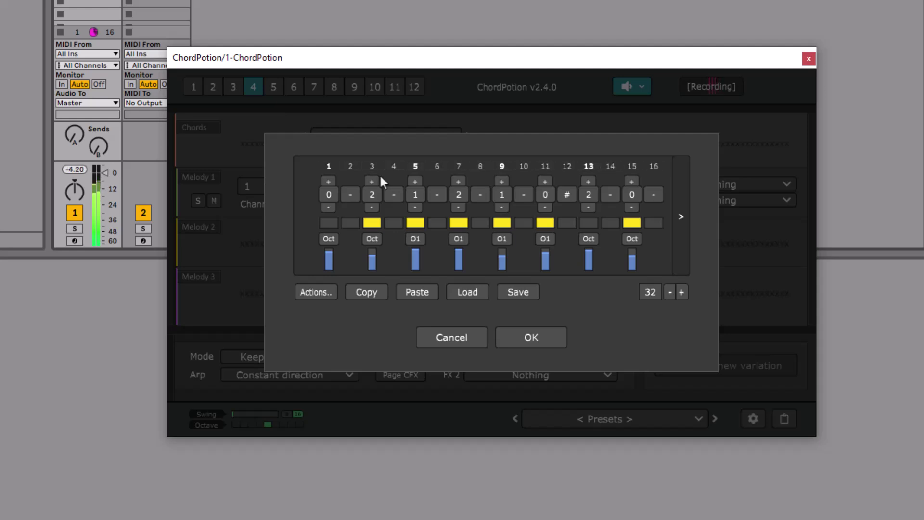
key(space)
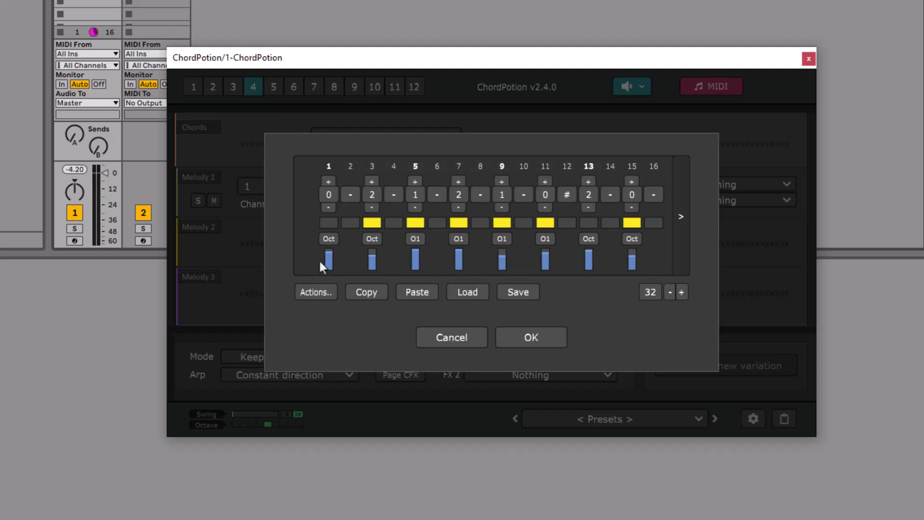
click(316, 292)
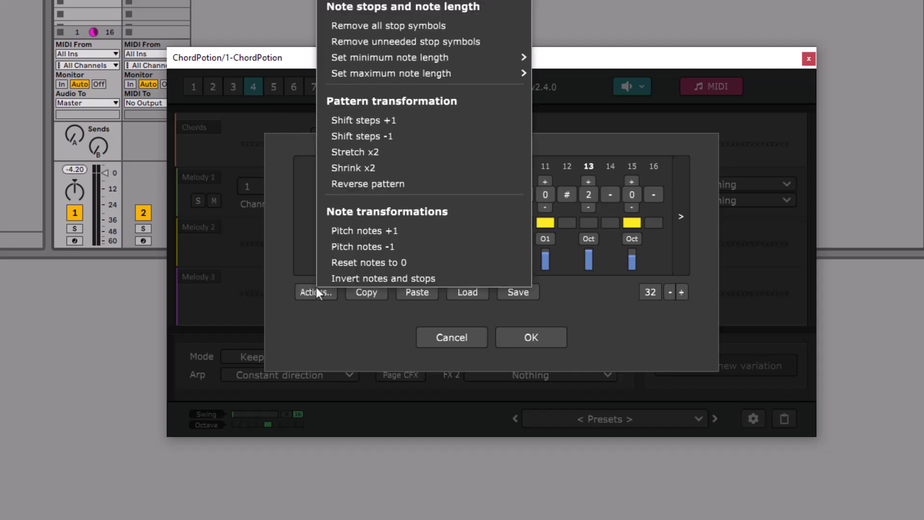
click(387, 153)
key(space)
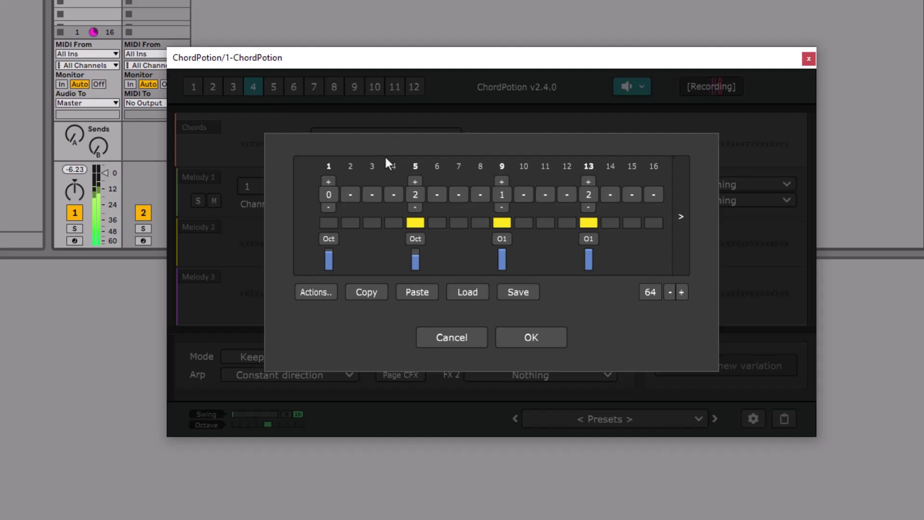
key(space)
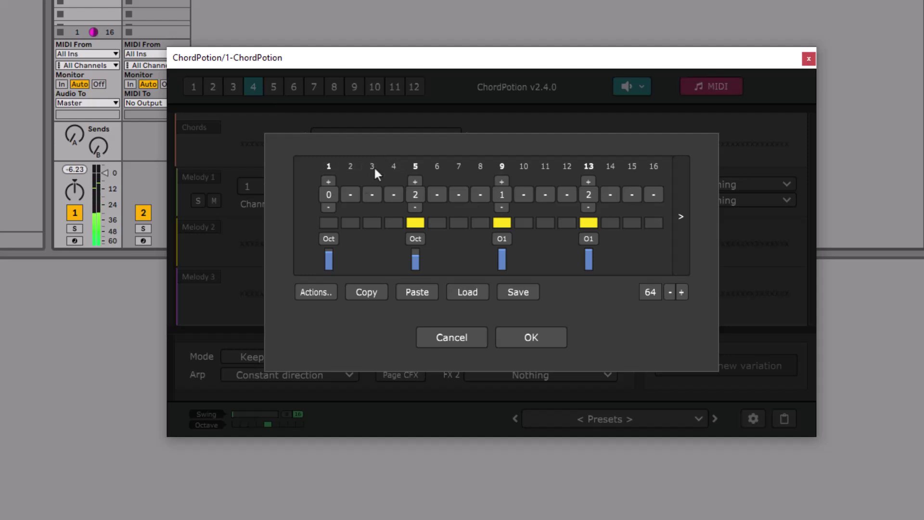
Limit every Melody 1 note to one step long and play back the result.
click(325, 292)
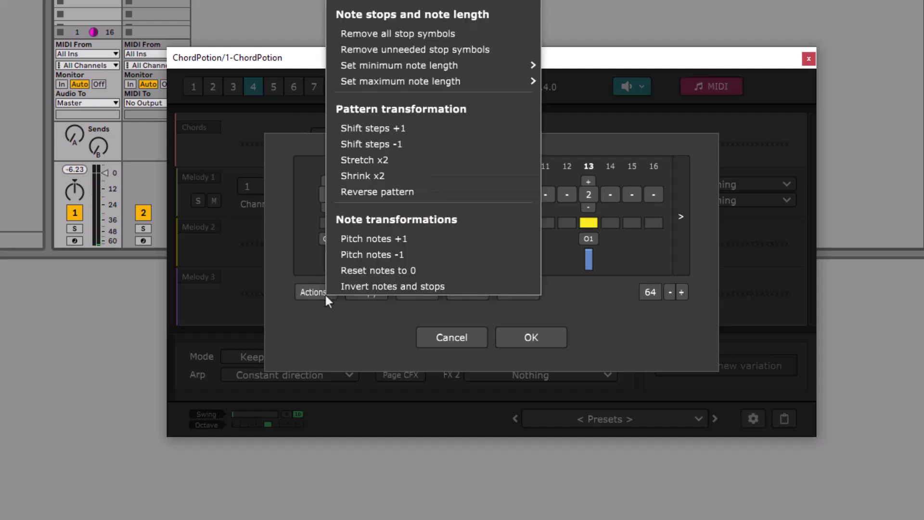
mouse_move(463, 83)
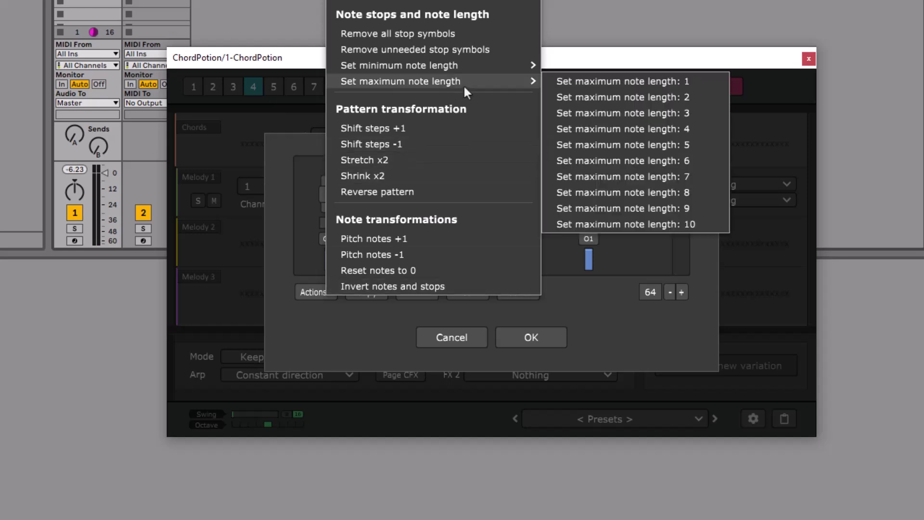
click(619, 82)
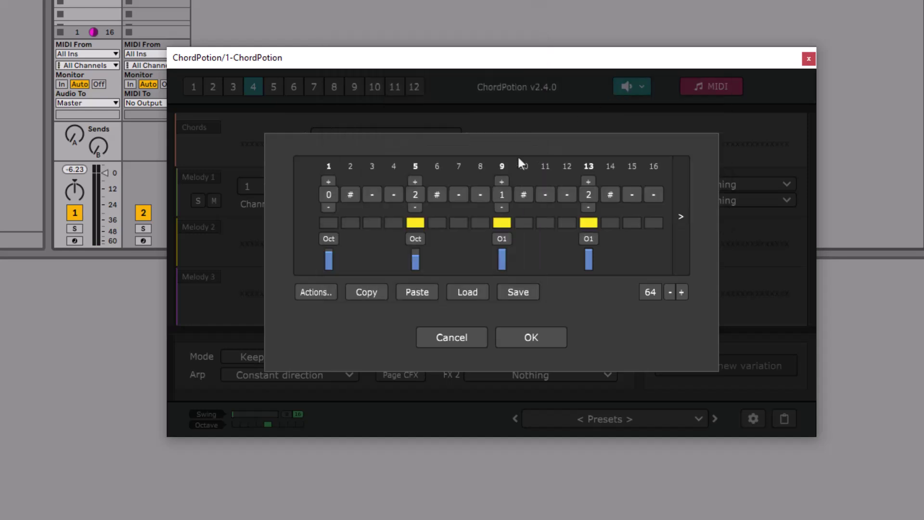
key(space)
Remove all stop symbols from the pattern and page forward to steps 33–48.
click(318, 290)
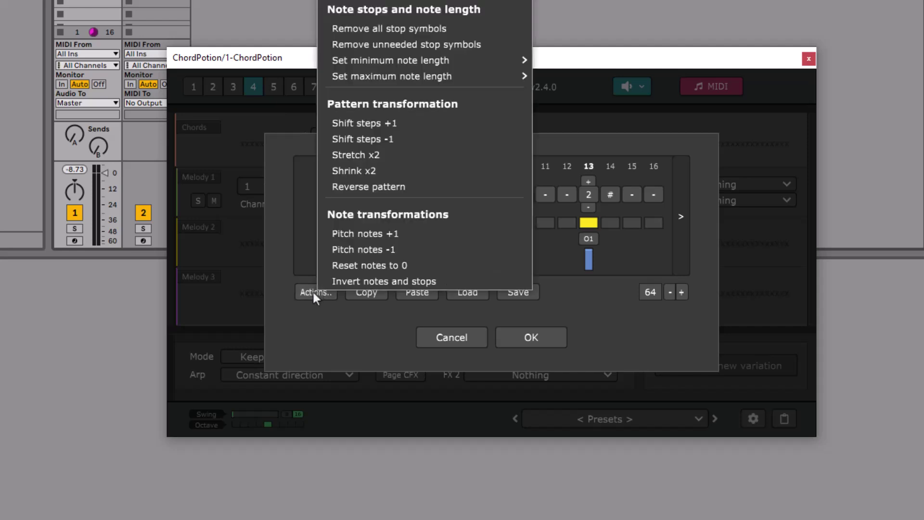
click(428, 28)
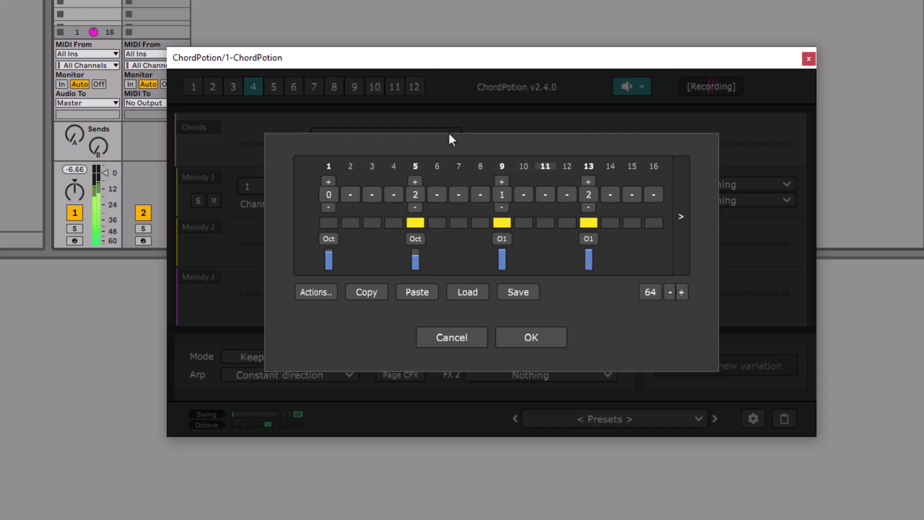
click(680, 217)
click(680, 218)
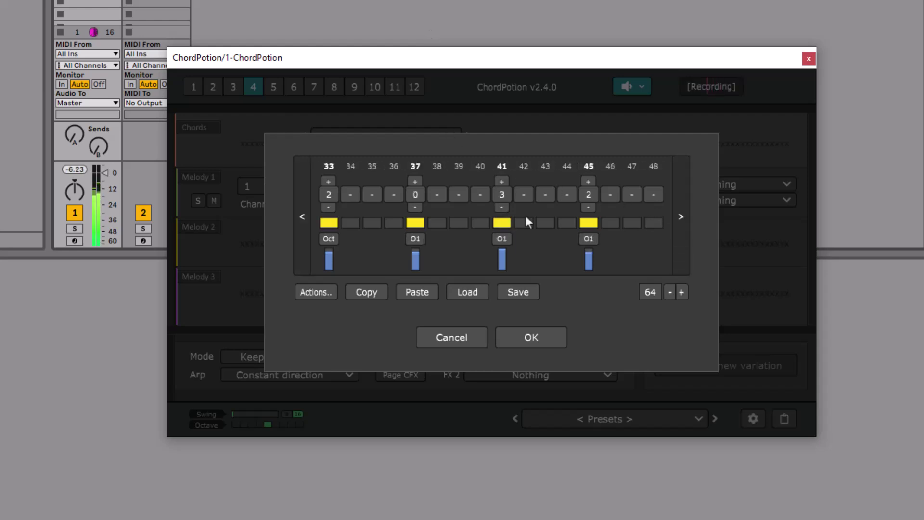
Return the grid to steps 1–16 and reverse the Melody 1 step pattern.
click(297, 216)
click(297, 216)
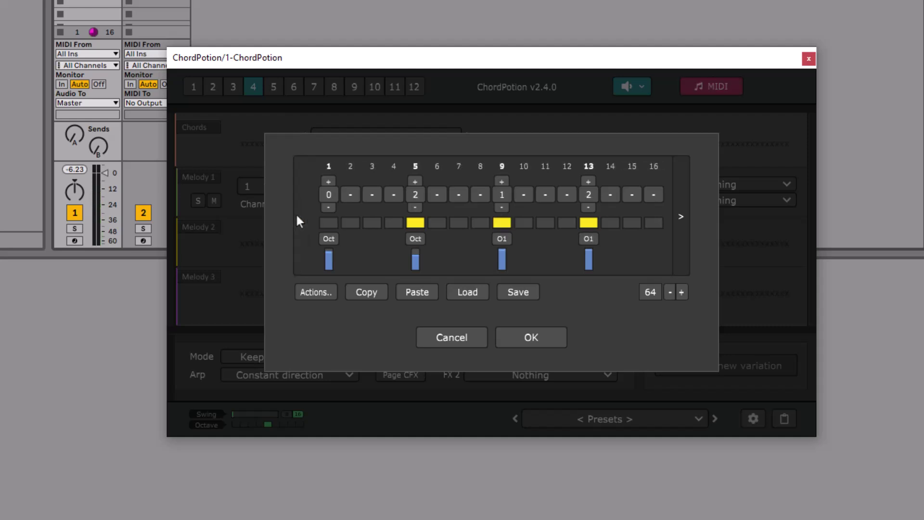
click(323, 293)
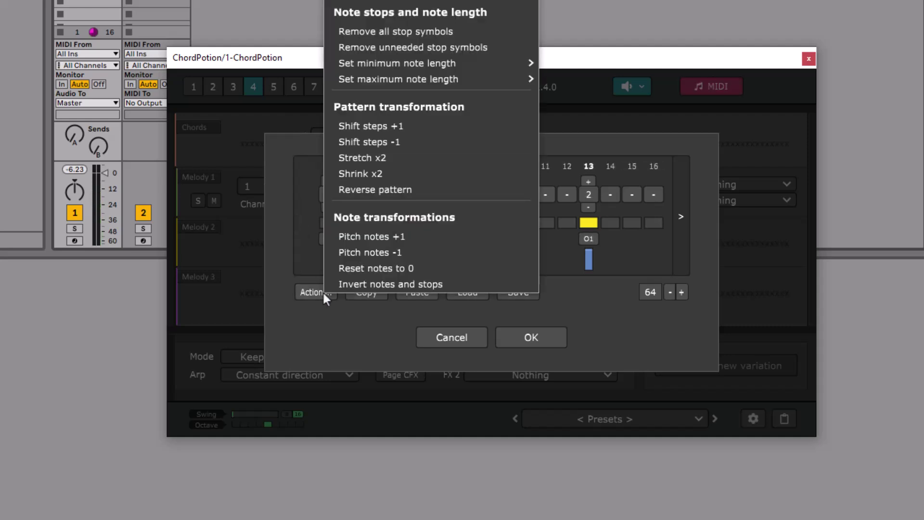
click(408, 190)
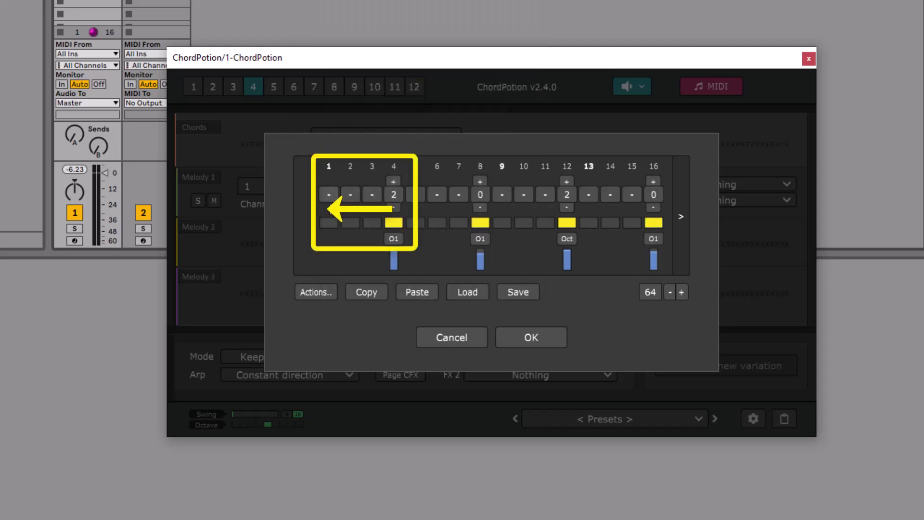
Shift the pattern three steps earlier so notes land on steps 1, 5, 9, 13, then confirm with OK.
click(320, 293)
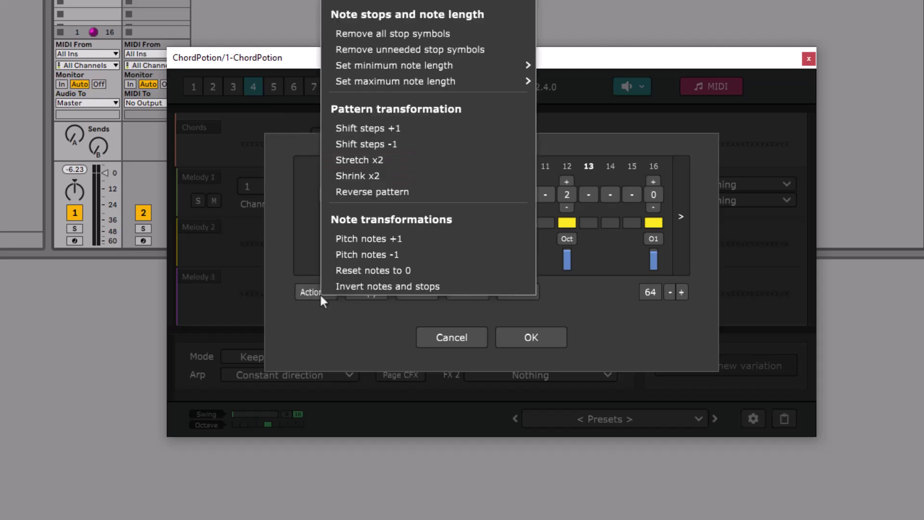
click(397, 144)
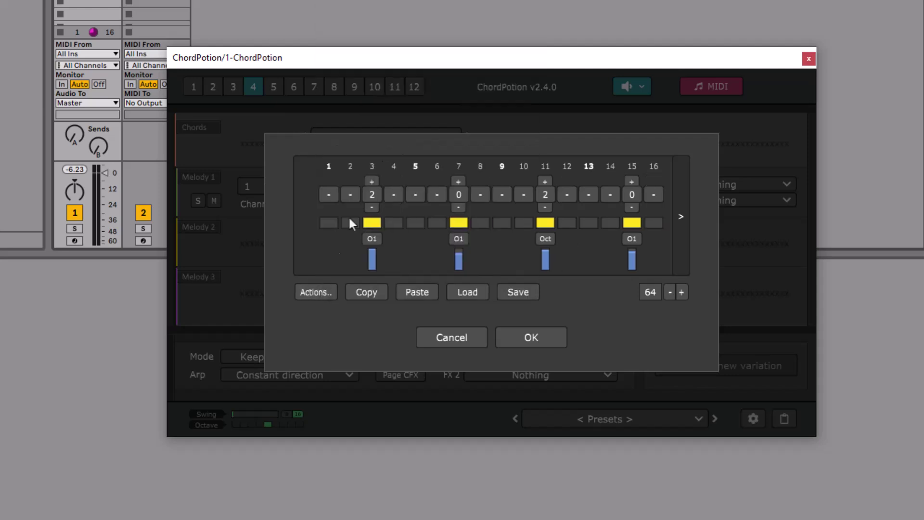
click(324, 294)
click(408, 145)
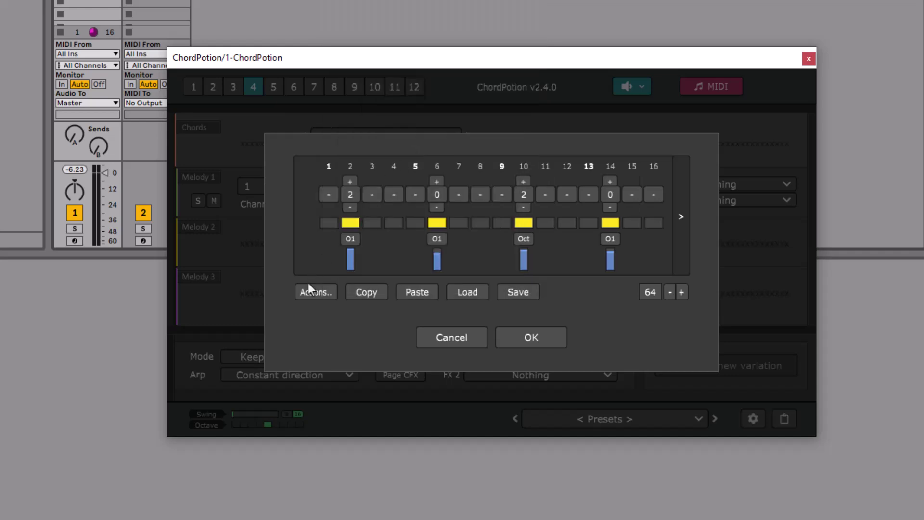
click(324, 290)
click(391, 147)
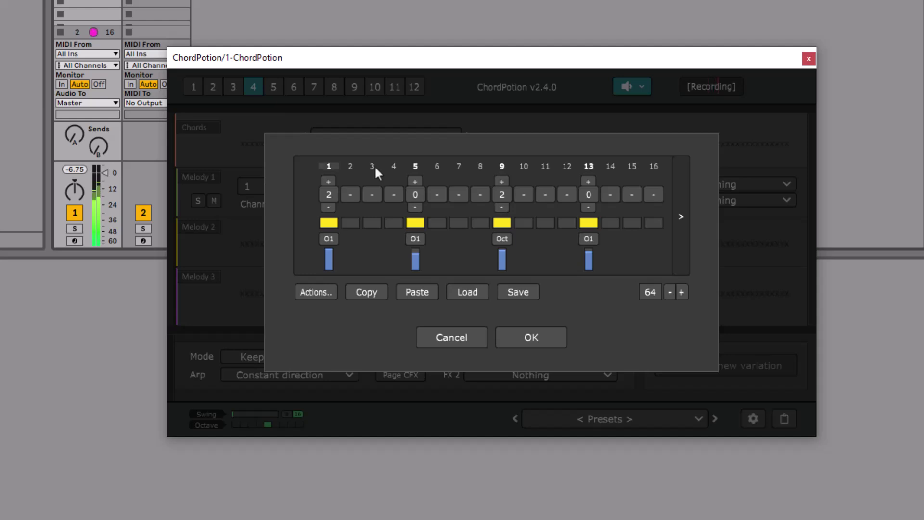
click(532, 337)
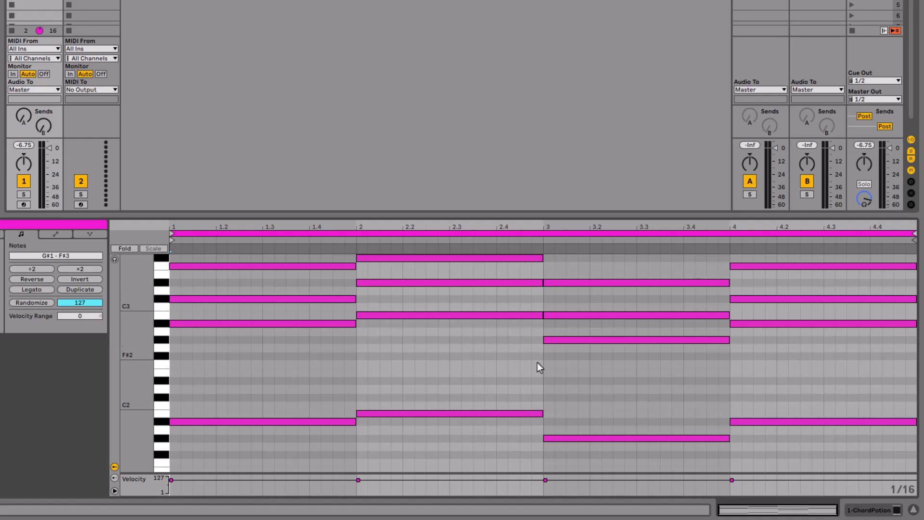
Select and delete the clip's lowest notes, then undo the deletion.
drag(870, 383, 235, 453)
key(Delete)
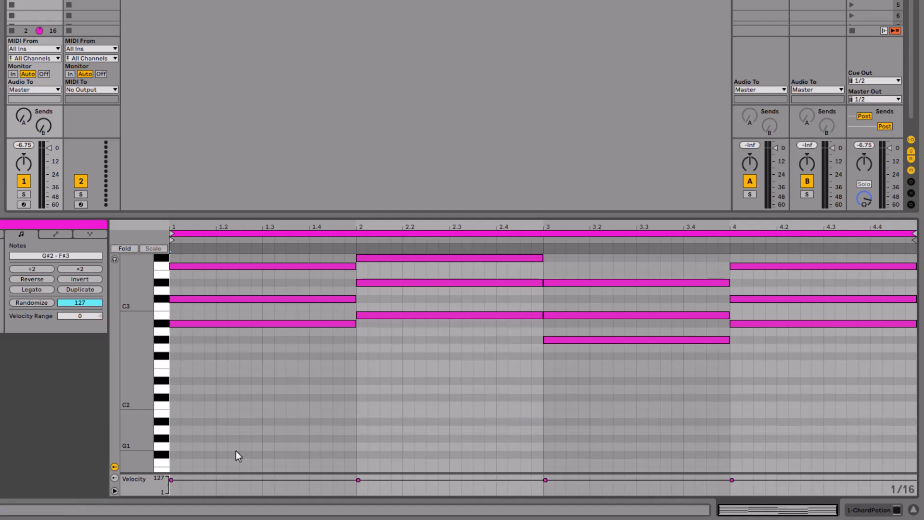
key(ctrl+z)
Add an F3 note at bar 3 and extend it toward bar 4.
click(415, 374)
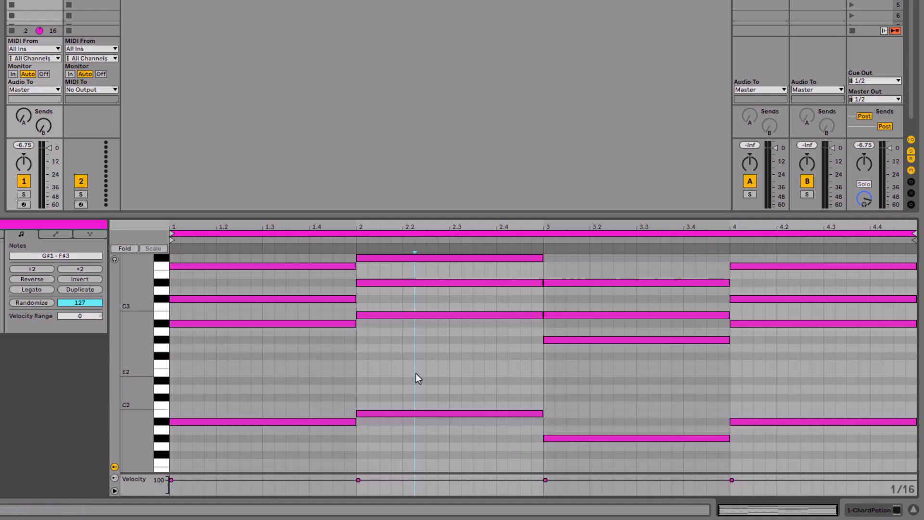
double_click(549, 266)
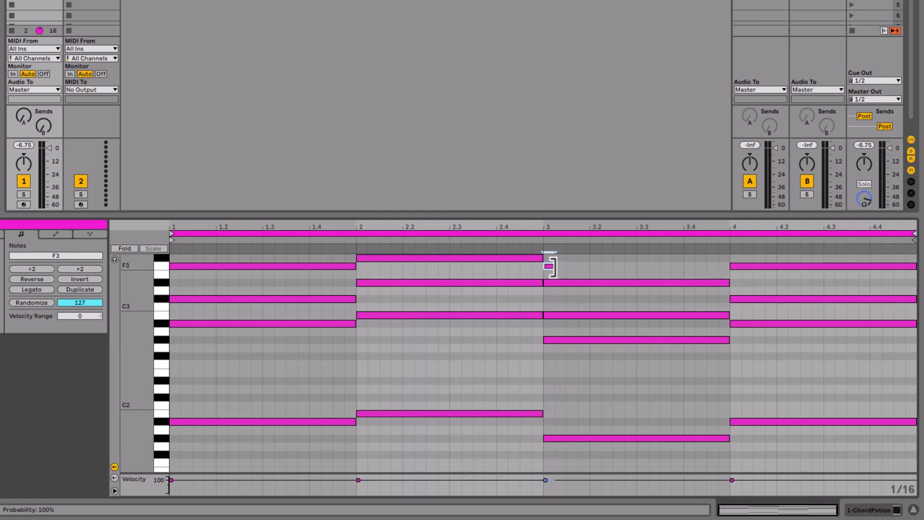
drag(552, 266, 730, 266)
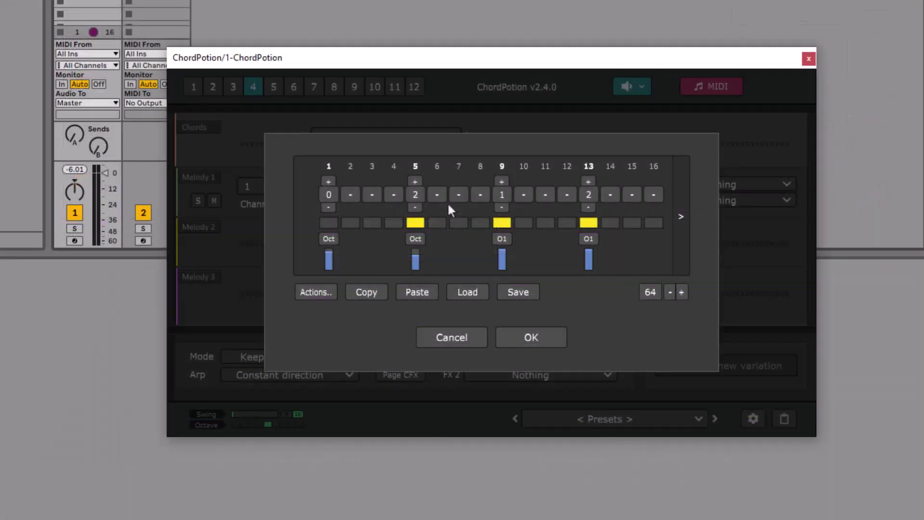
Set step 1 of Melody 1's pattern to note value 0.
click(327, 192)
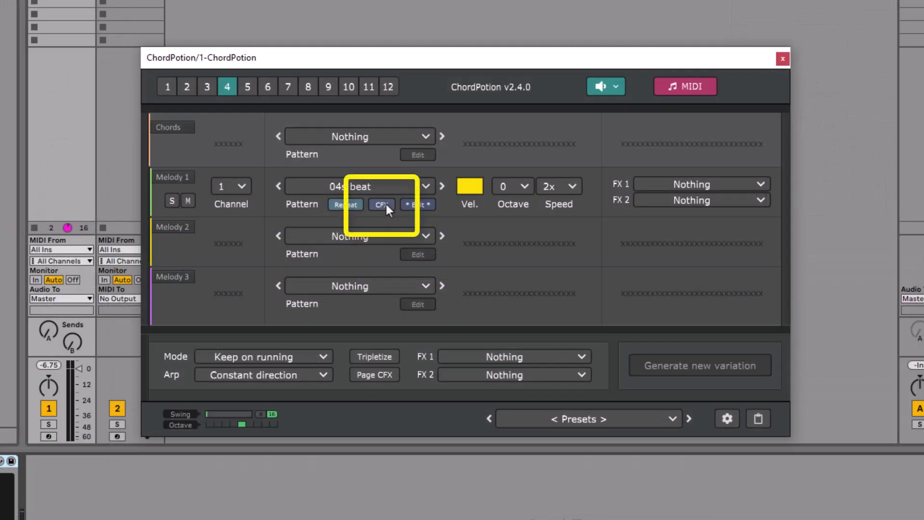
Replace 'Remove bass' with 'Stack two other notes on top of bass' in Melody 1's CFX chain.
click(387, 205)
click(443, 143)
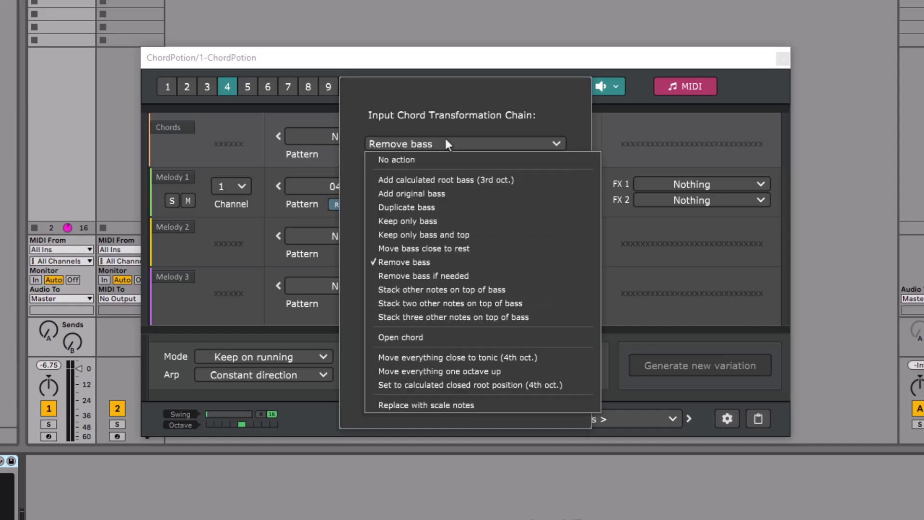
click(533, 302)
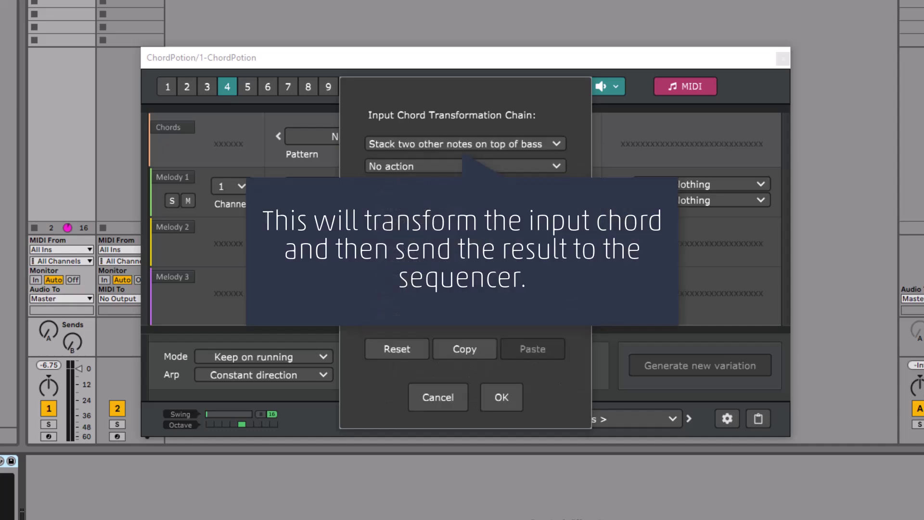